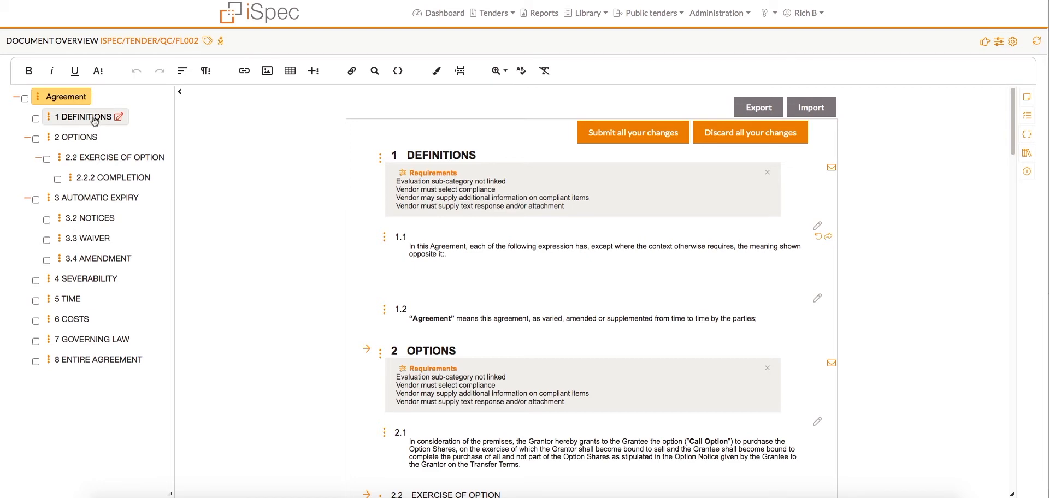
Step: Add a section note reading "Check full agreement" to the DEFINITIONS section and save it
{"action": "left_click", "coordinate": [88, 116]}
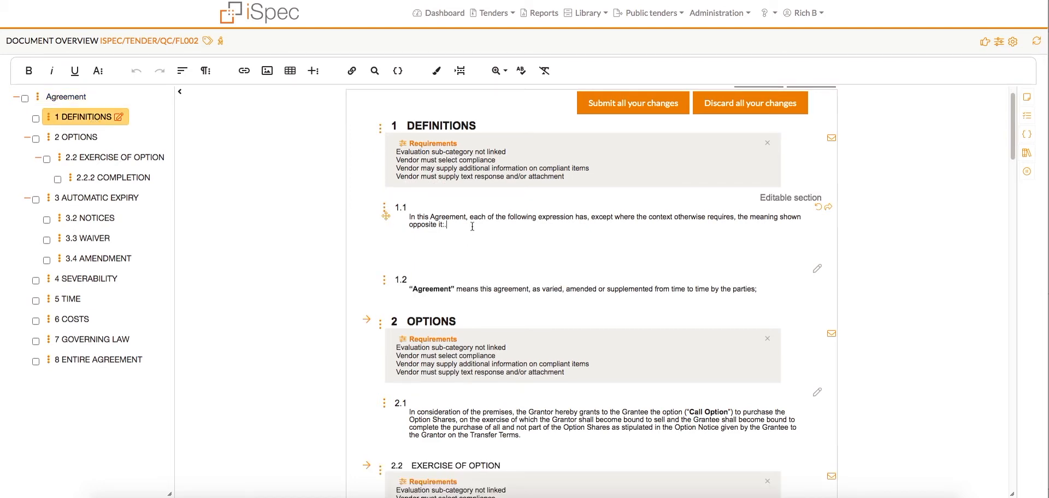
{"action": "left_click", "coordinate": [1027, 98]}
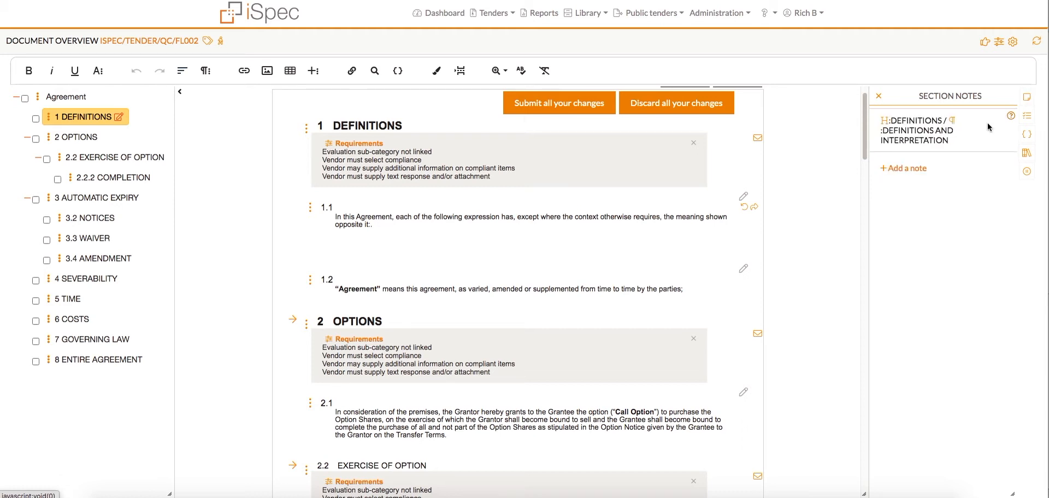
{"action": "left_click", "coordinate": [906, 168]}
{"action": "left_click", "coordinate": [914, 211]}
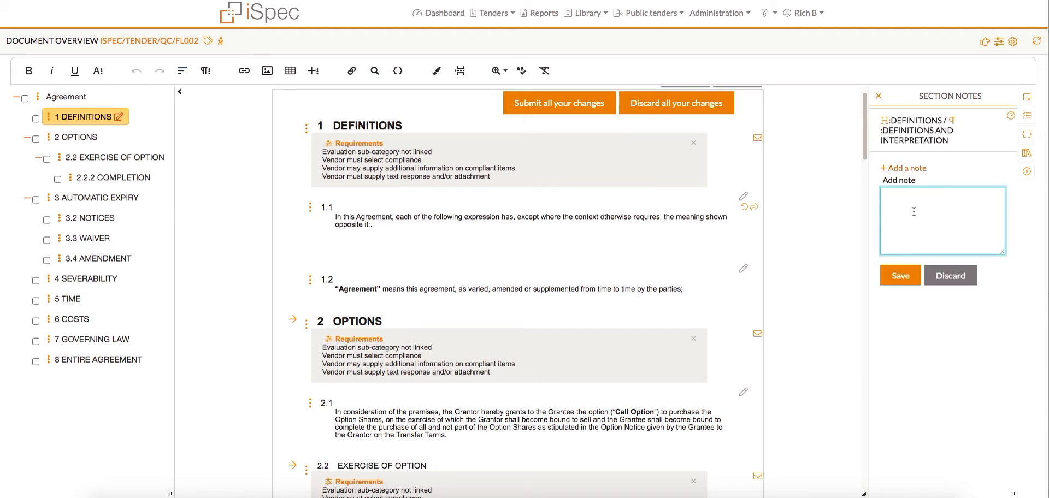
{"action": "type", "text": "Check full agreement"}
{"action": "left_click", "coordinate": [908, 274]}
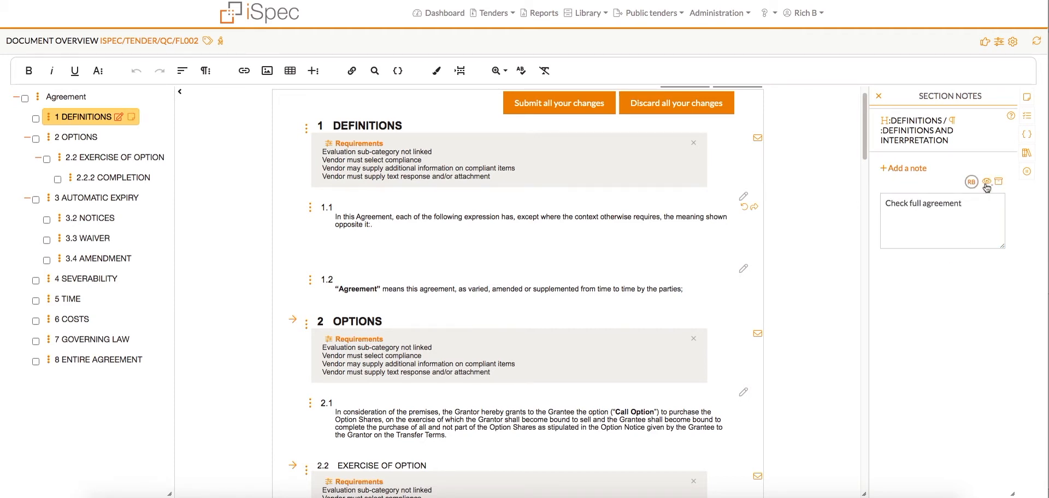
Step: Restrict who can view the DEFINITIONS note to the Template editor role only
{"action": "mouse_move", "coordinate": [971, 182]}
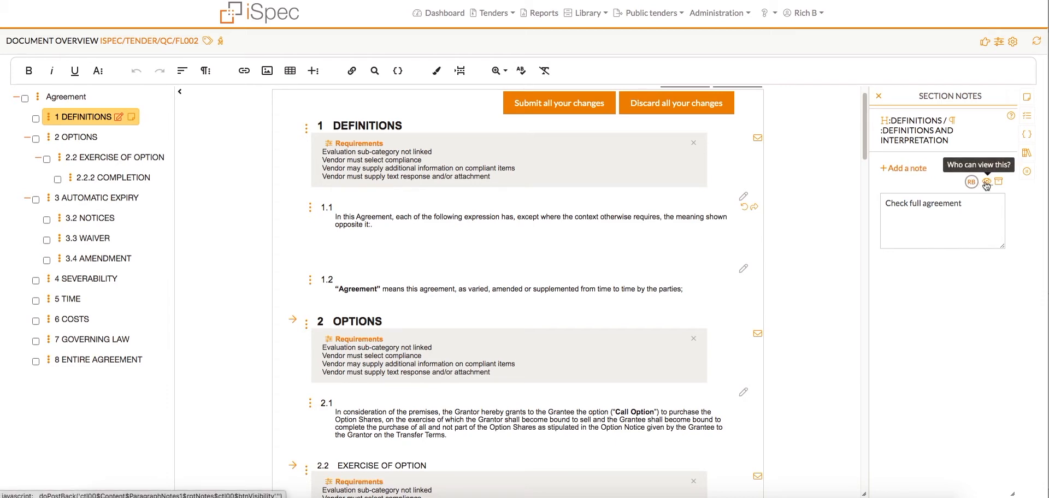
{"action": "left_click", "coordinate": [987, 183]}
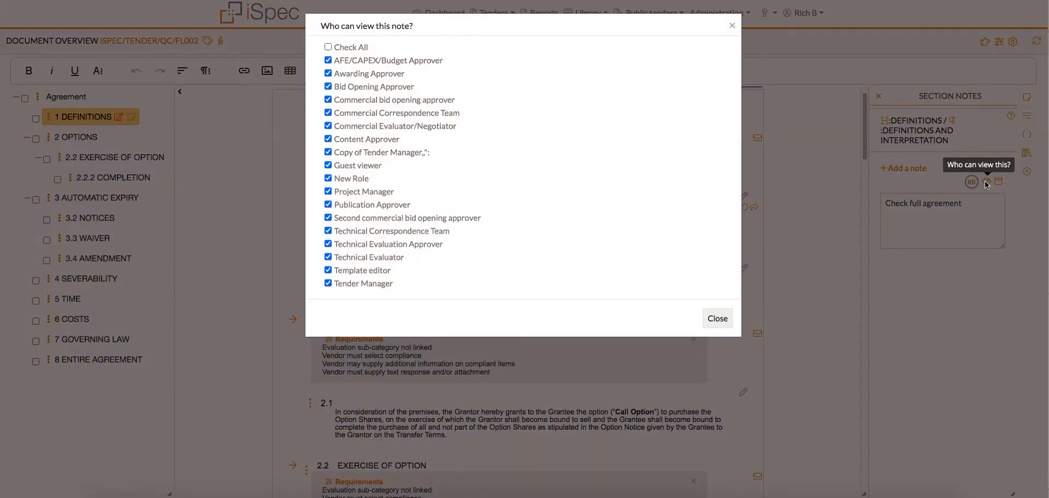
{"action": "left_click", "coordinate": [328, 48]}
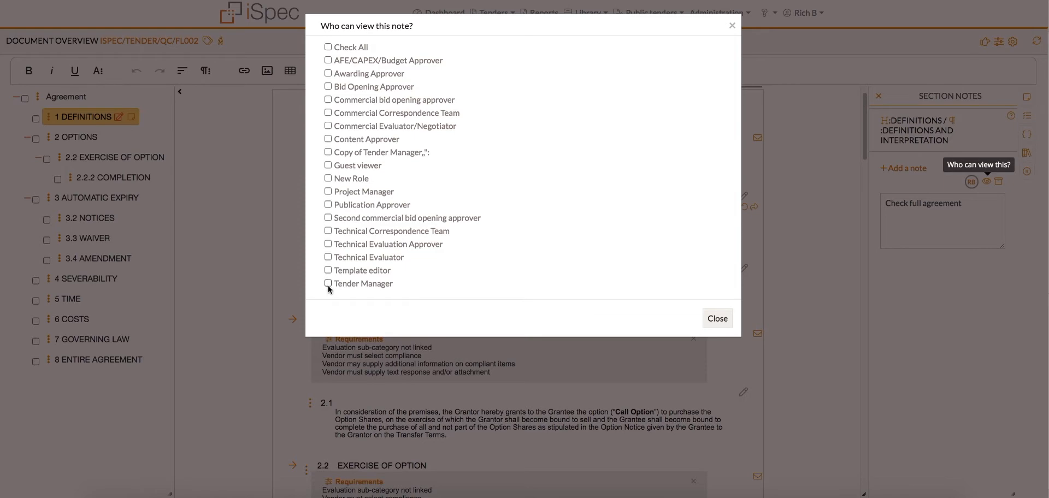
{"action": "left_click", "coordinate": [328, 270]}
{"action": "left_click", "coordinate": [718, 320]}
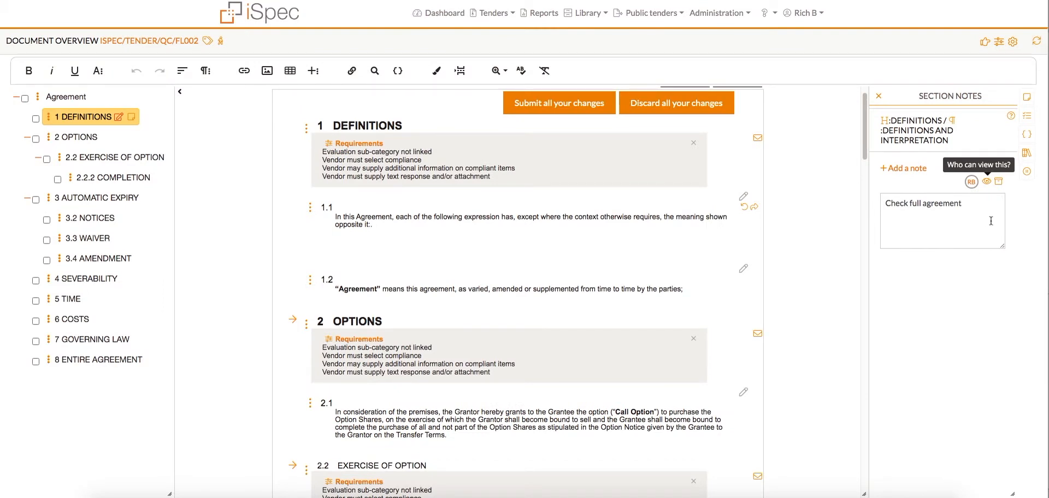
Step: Archive the DEFINITIONS note and restore it
{"action": "left_click", "coordinate": [1000, 184]}
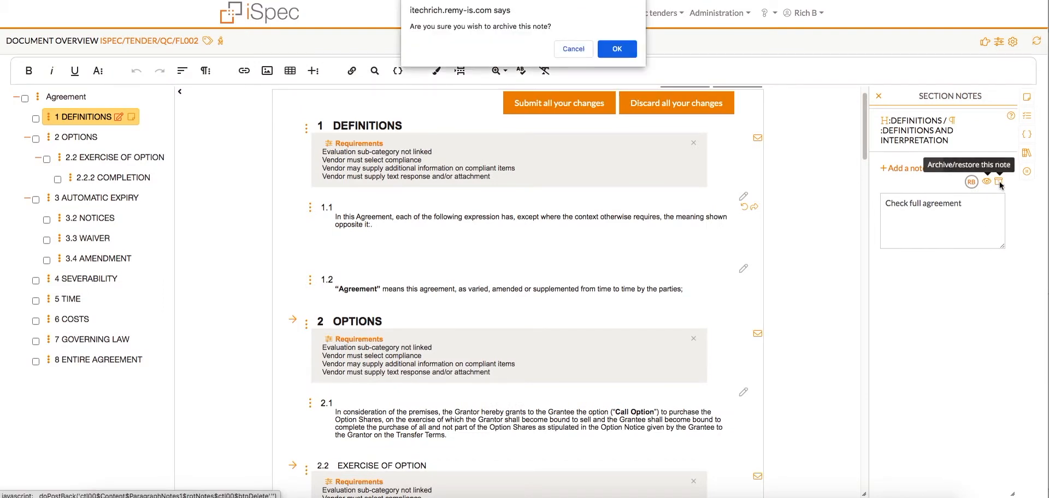
{"action": "key", "text": "Return"}
{"action": "left_click", "coordinate": [1000, 184]}
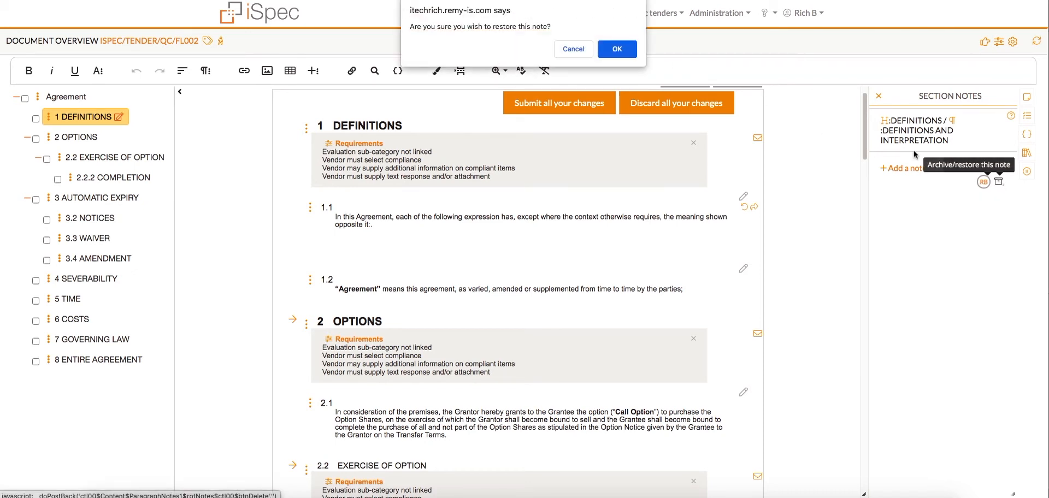
{"action": "key", "text": "Return"}
Step: Edit the DEFINITIONS note to read "Check full agreement." and save it
{"action": "left_click", "coordinate": [968, 207]}
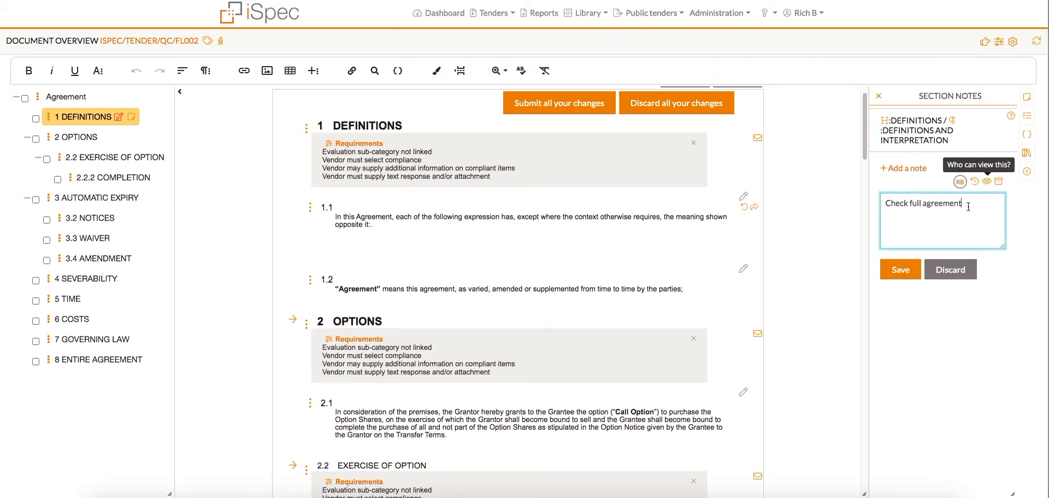
{"action": "type", "text": "."}
{"action": "left_click", "coordinate": [908, 266]}
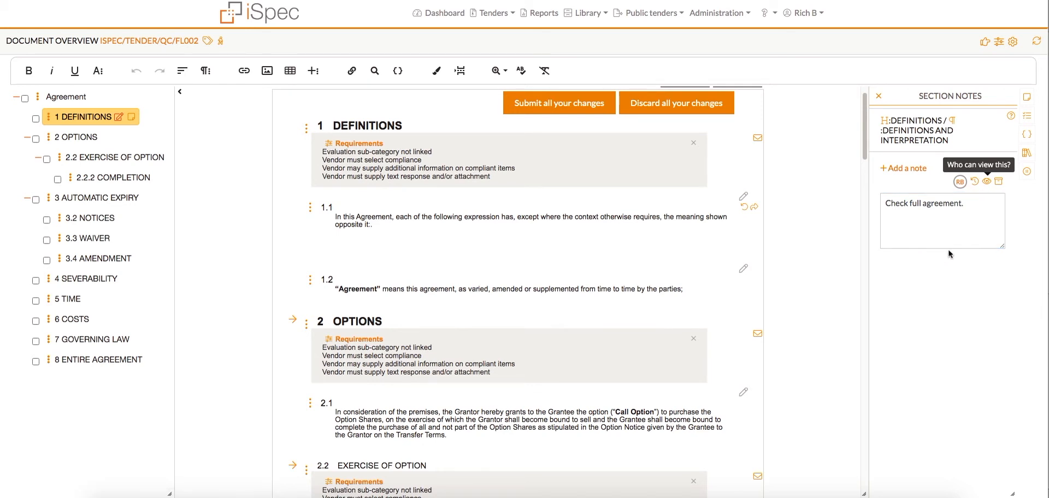
Step: View the DEFINITIONS note's previous versions, and reopen the section notes to check the note's author
{"action": "left_click", "coordinate": [975, 184]}
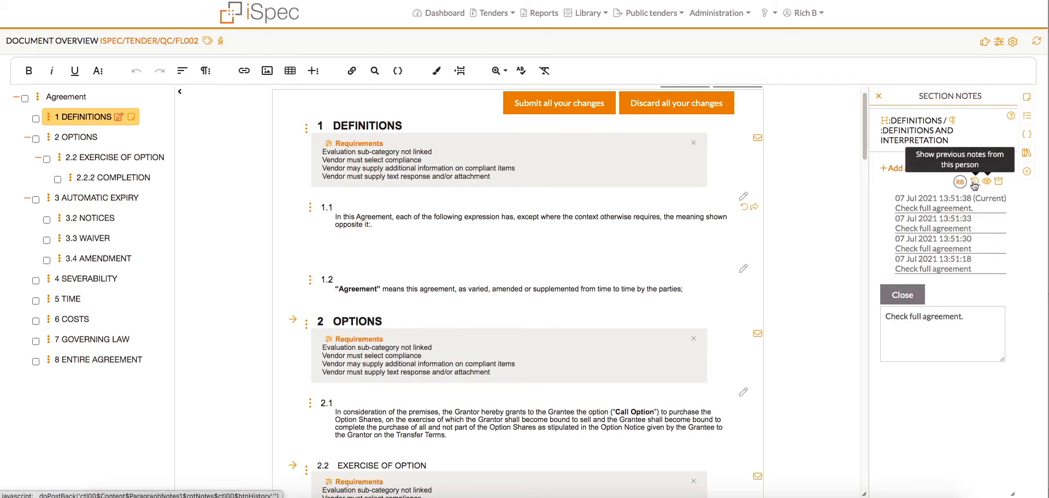
{"action": "left_click", "coordinate": [902, 295]}
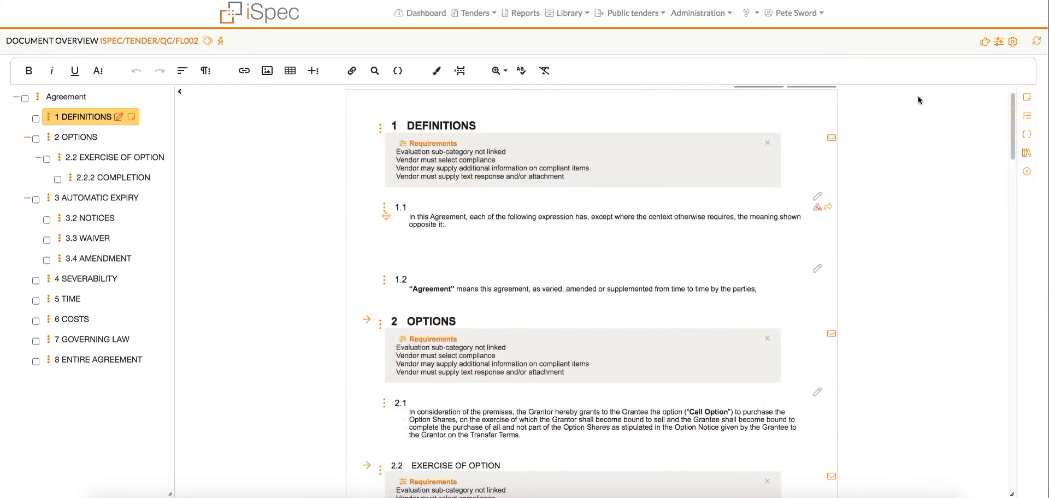
{"action": "left_click", "coordinate": [1028, 98]}
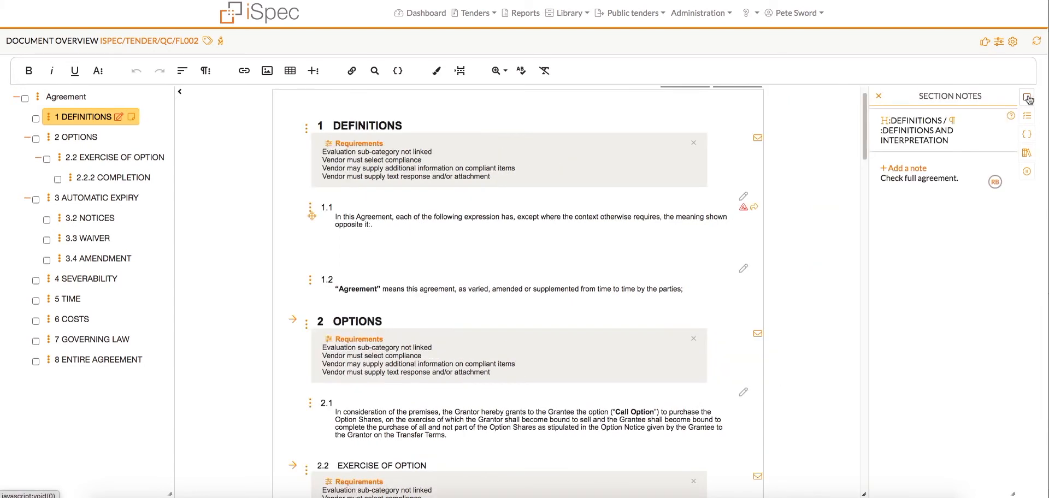
{"action": "mouse_move", "coordinate": [994, 180]}
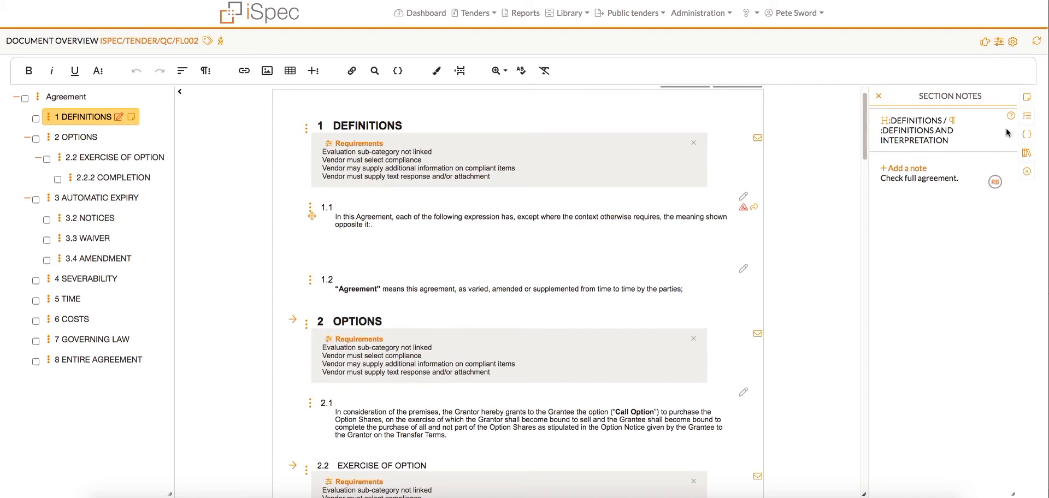
Step: Try the Show number only and Do not number options for the DEFINITIONS heading numbering
{"action": "left_click", "coordinate": [1029, 119]}
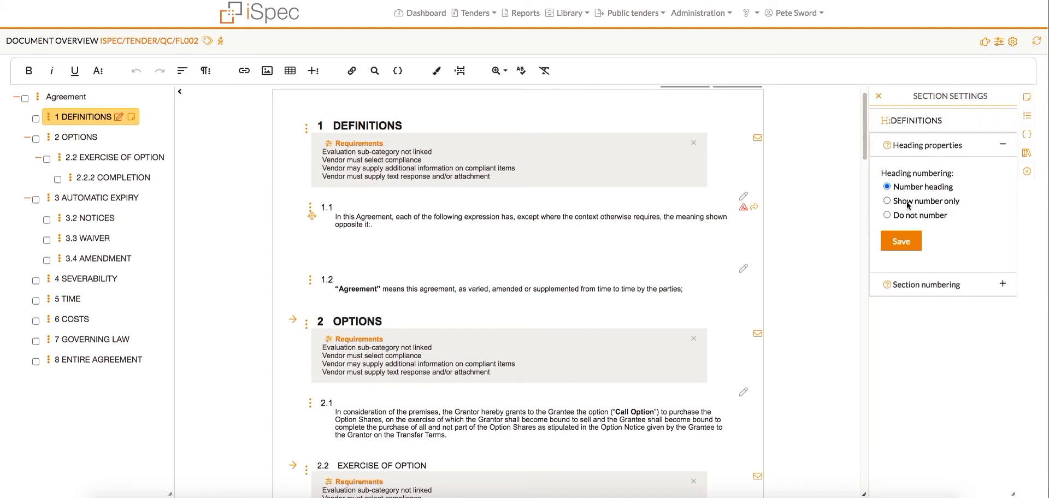
{"action": "left_click", "coordinate": [901, 241]}
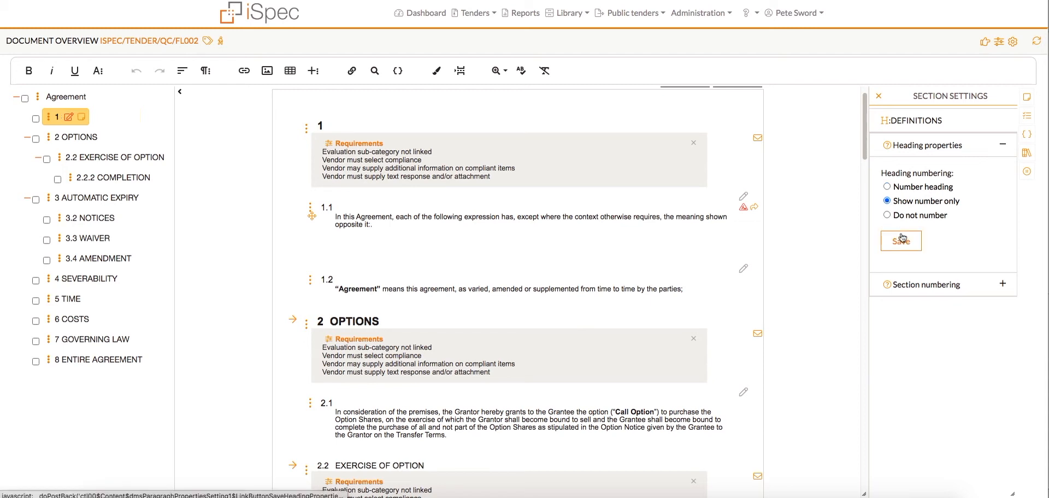
{"action": "left_click", "coordinate": [887, 215]}
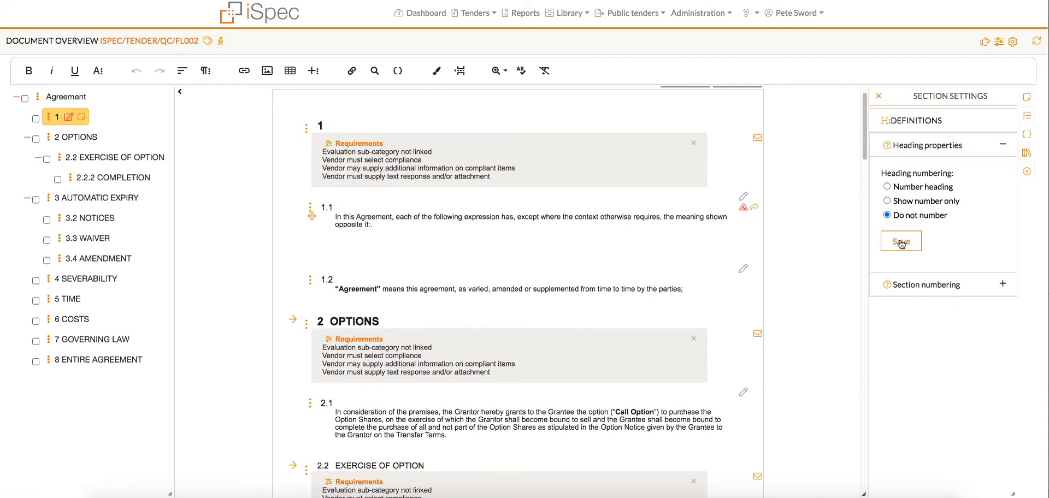
{"action": "left_click", "coordinate": [902, 243]}
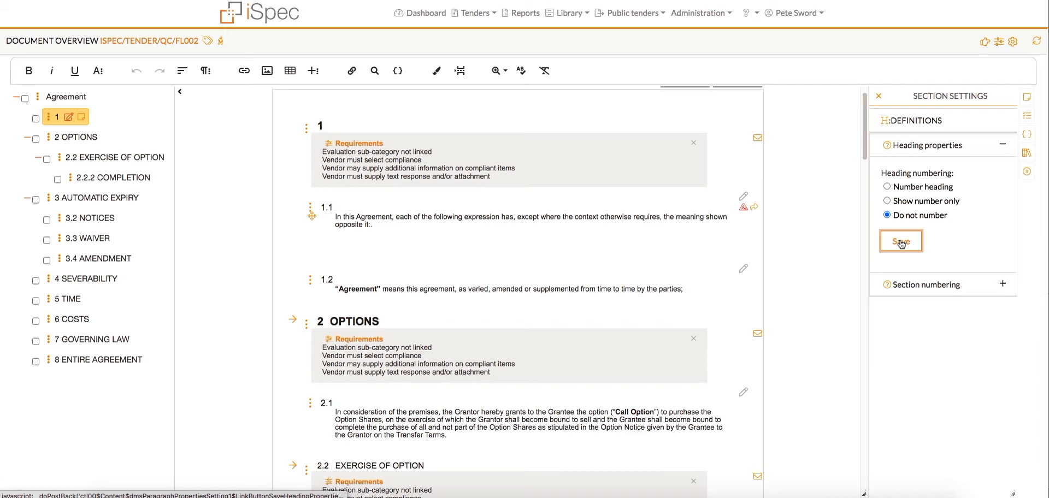
{"action": "left_click", "coordinate": [901, 242]}
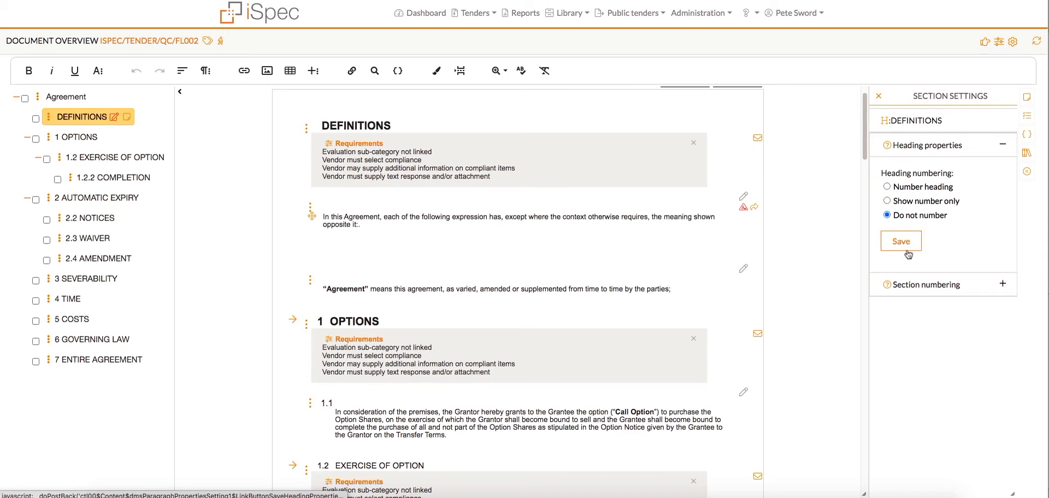
Step: Set the DEFINITIONS section numbering to Do not number, applied to all sections under this heading
{"action": "left_click", "coordinate": [906, 286]}
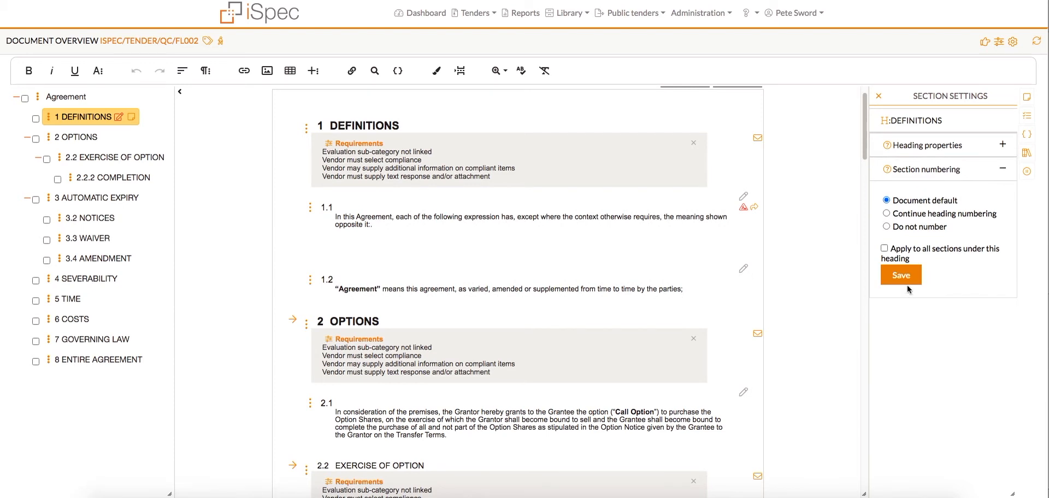
{"action": "left_click", "coordinate": [890, 227]}
{"action": "left_click", "coordinate": [885, 249]}
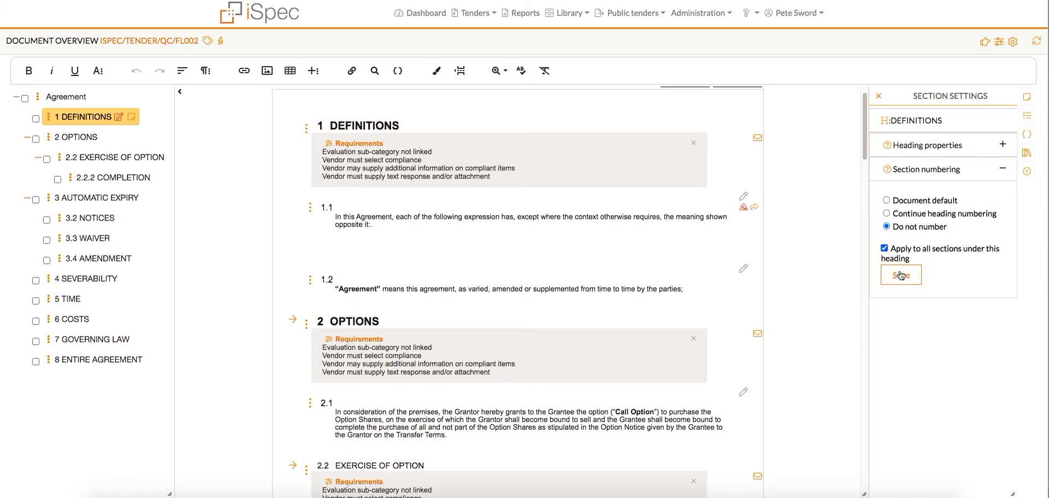
{"action": "left_click", "coordinate": [901, 276]}
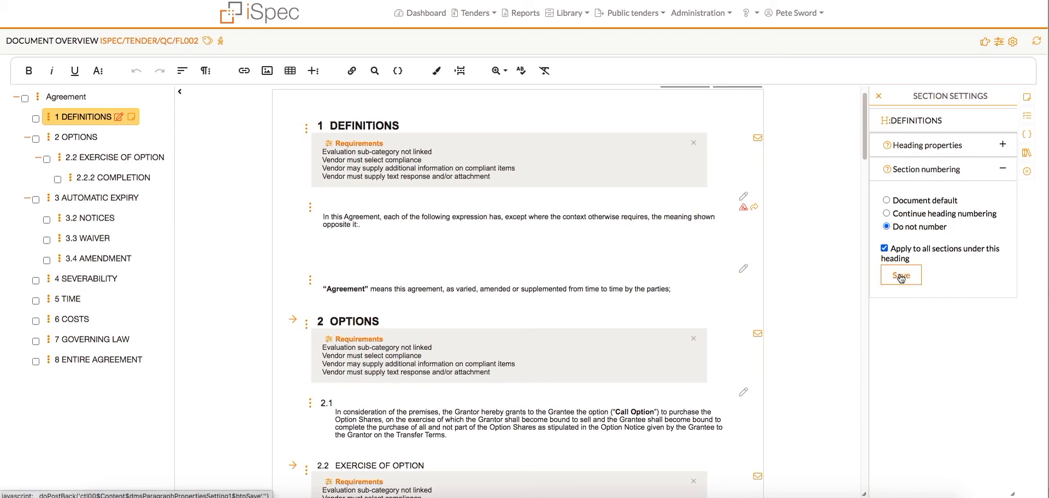
Step: Show the document variables and add the line "Enter agreement name" below the first DEFINITIONS paragraph
{"action": "left_click", "coordinate": [1028, 137]}
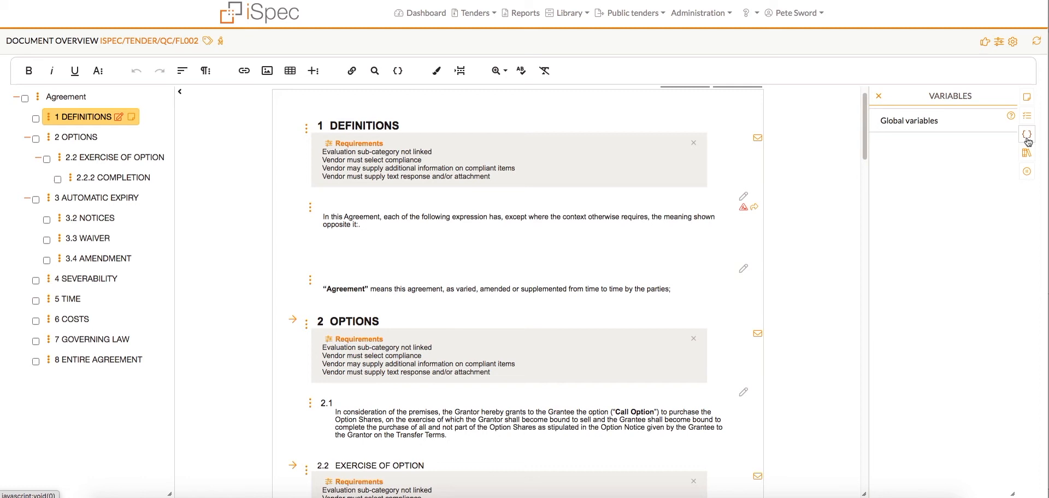
{"action": "left_click", "coordinate": [377, 227]}
{"action": "key", "text": "Return"}
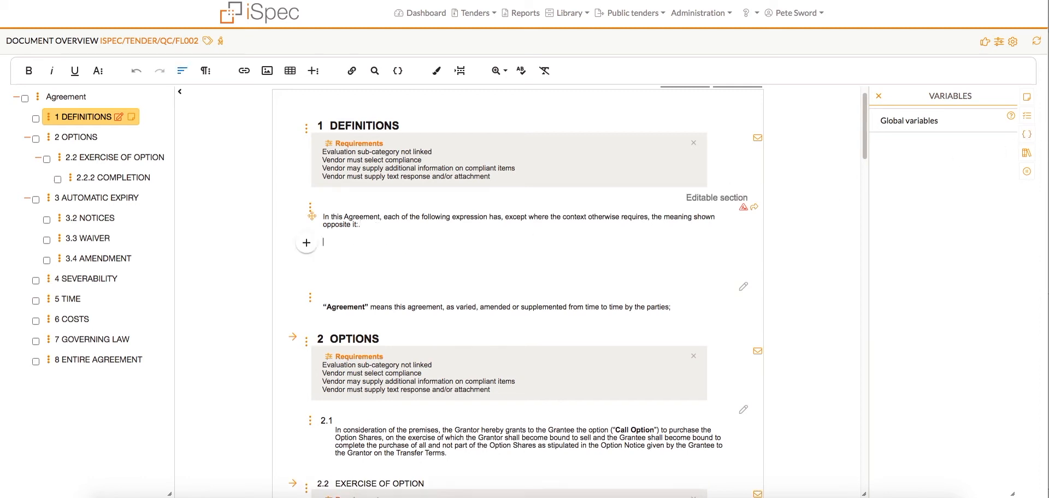
{"action": "type", "text": "Enter agreement nam"}
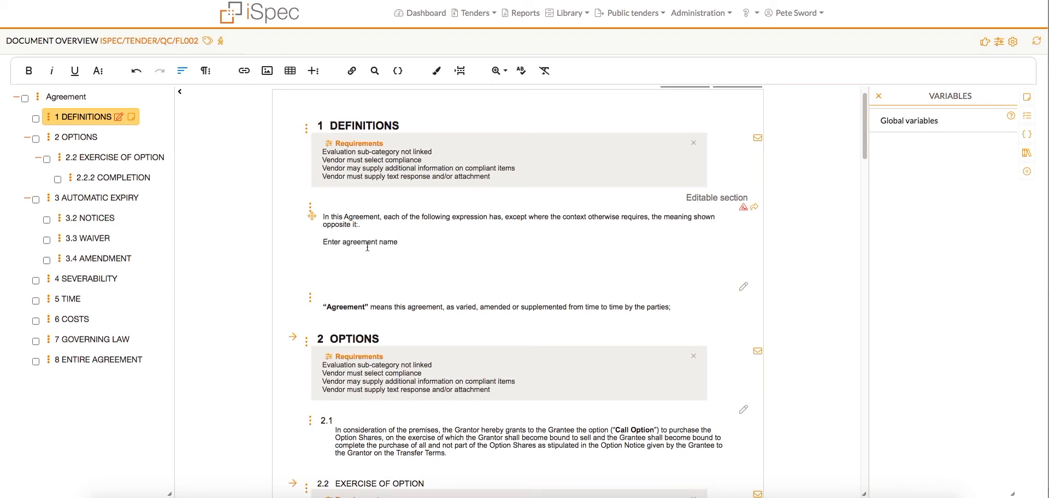
{"action": "type", "text": "e"}
Step: Turn the "Enter agreement name" text into a new variable tag
{"action": "left_click_drag", "start_coordinate": [403, 242], "coordinate": [322, 242]}
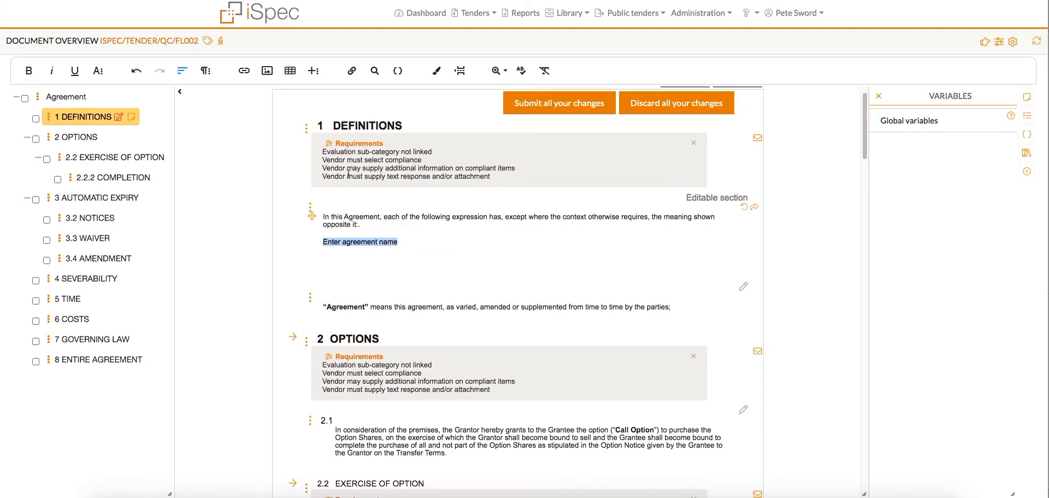
{"action": "left_click", "coordinate": [398, 71]}
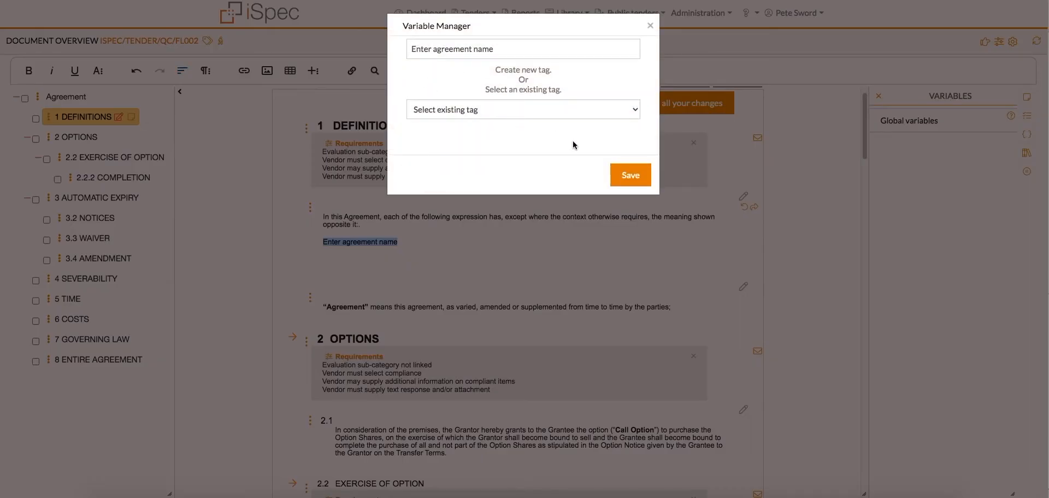
{"action": "left_click", "coordinate": [629, 174]}
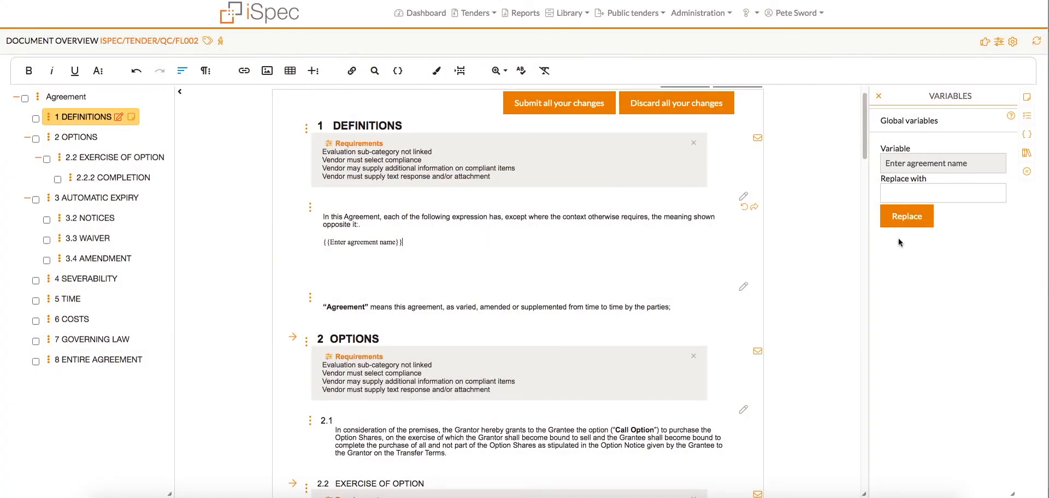
Step: Replace the "Enter agreement name" variable with "SPX Ltd"
{"action": "left_click", "coordinate": [909, 194]}
{"action": "type", "text": "SPX Ltd"}
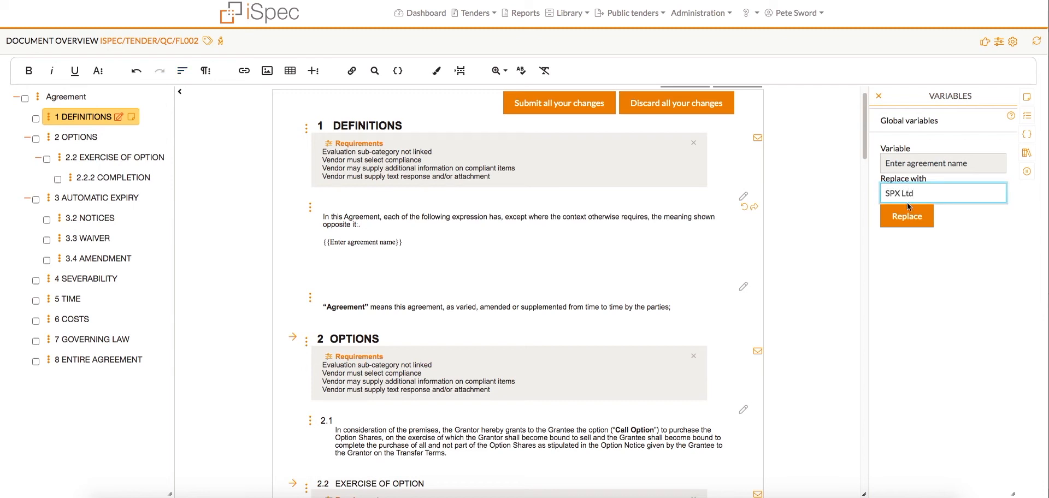
{"action": "left_click", "coordinate": [906, 216]}
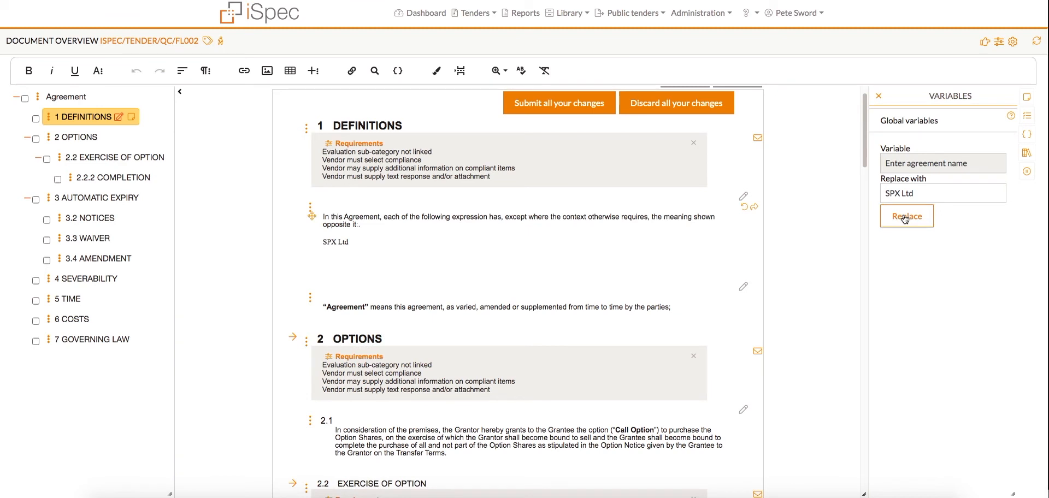
Step: Show the section library for the GOVERNING LAW heading and list sections with group Agreements and type Agreements
{"action": "left_click", "coordinate": [1028, 154]}
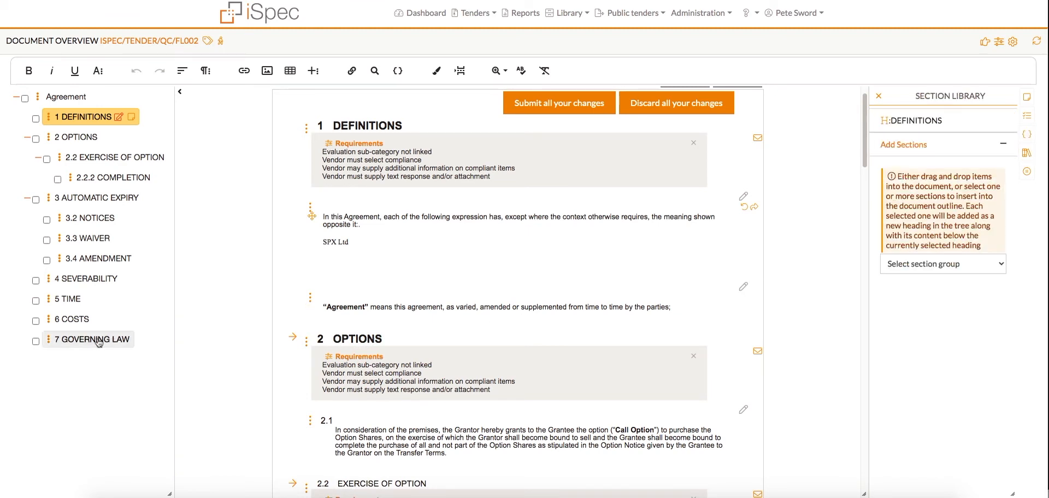
{"action": "left_click", "coordinate": [98, 341]}
{"action": "left_click", "coordinate": [958, 273]}
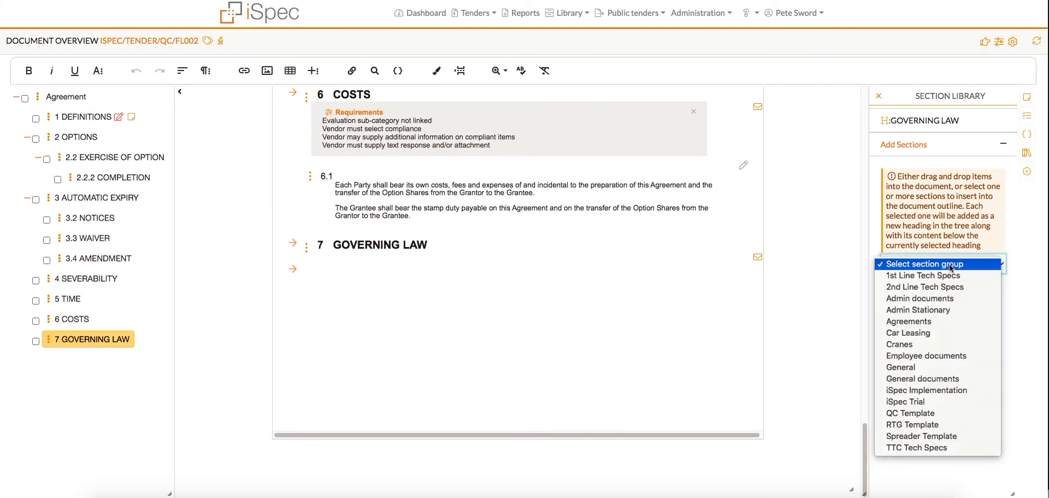
{"action": "left_click", "coordinate": [915, 322]}
{"action": "left_click", "coordinate": [922, 294]}
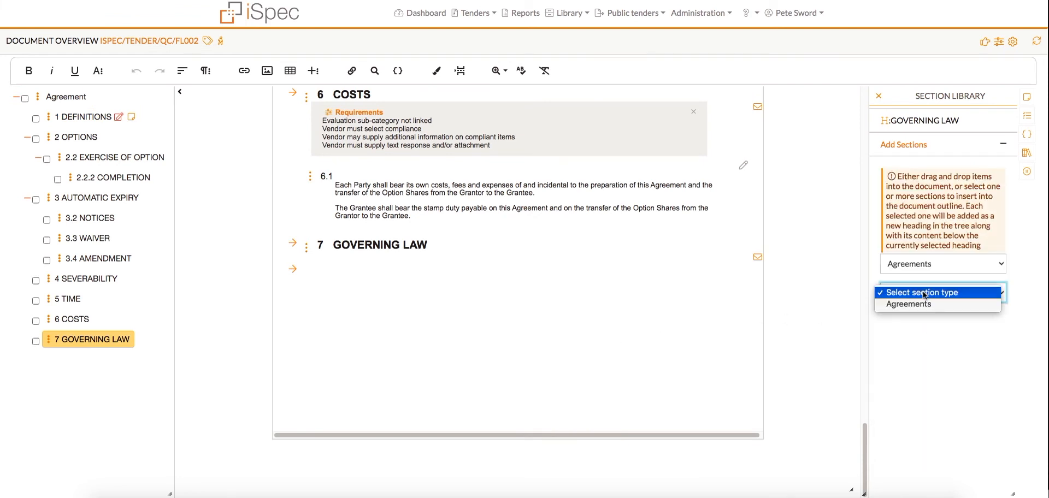
{"action": "left_click", "coordinate": [921, 304]}
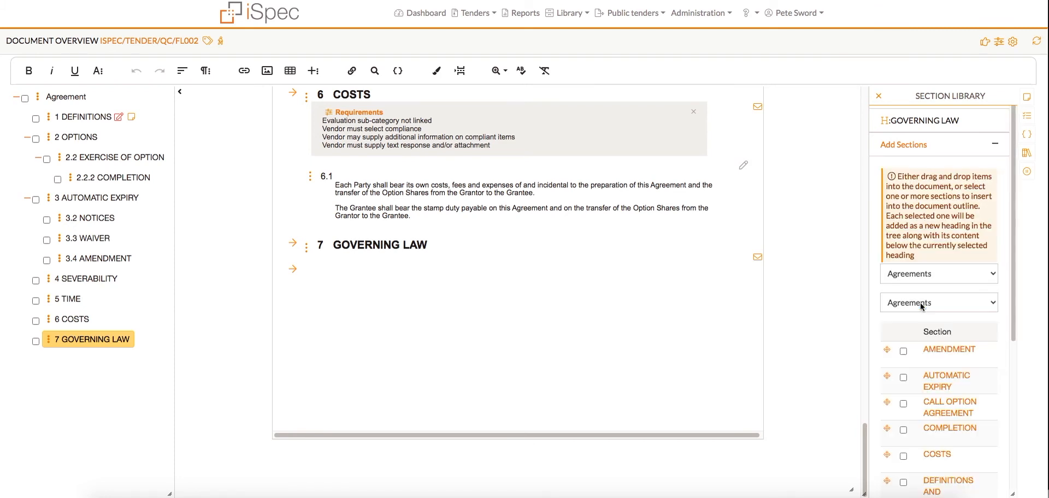
Step: Preview the library's GOVERNING LAW section and insert its content under the GOVERNING LAW heading in the document
{"action": "left_click_drag", "start_coordinate": [1008, 304], "coordinate": [996, 432]}
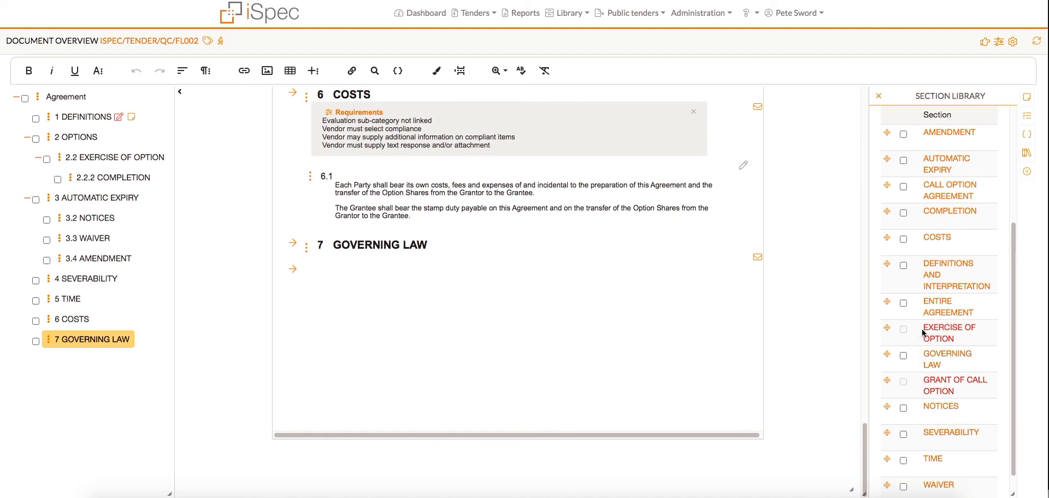
{"action": "left_click", "coordinate": [936, 356]}
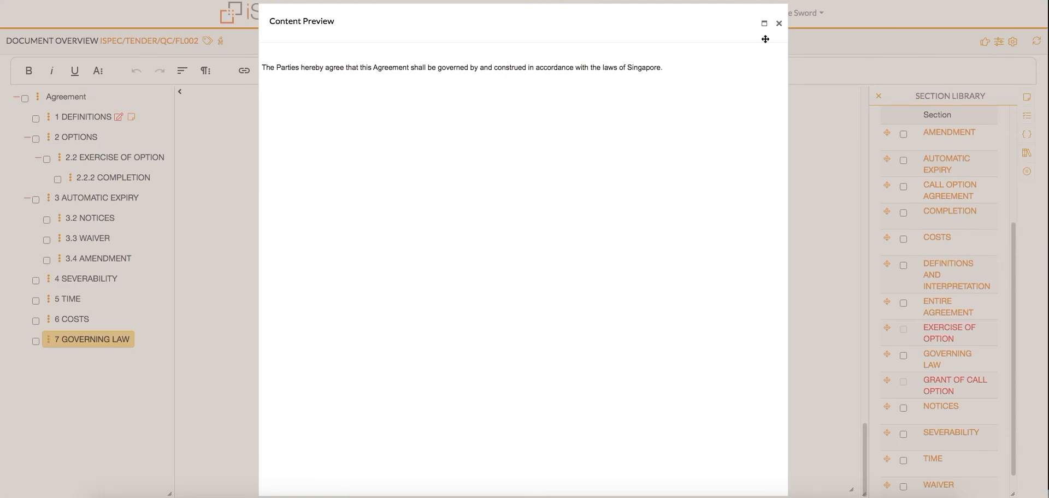
{"action": "left_click", "coordinate": [780, 23]}
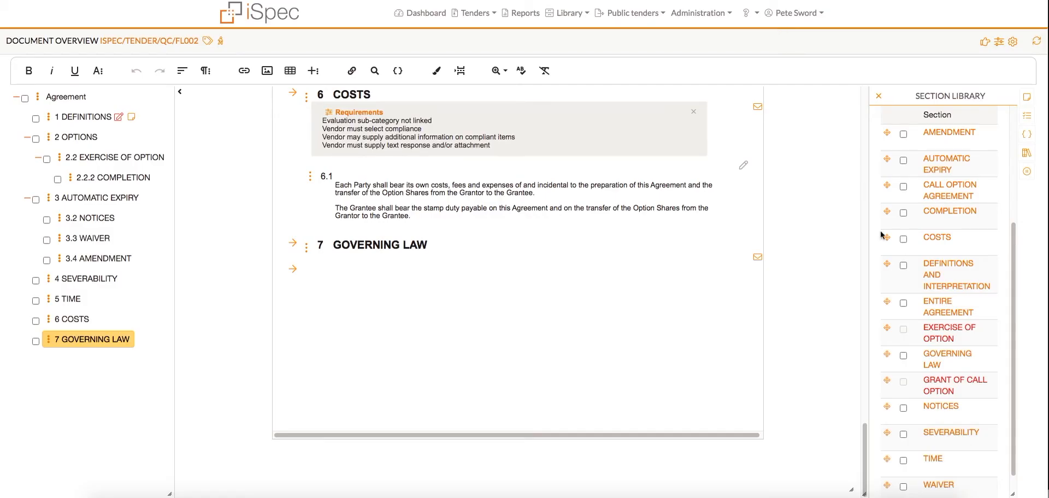
{"action": "left_click_drag", "start_coordinate": [887, 355], "coordinate": [323, 257]}
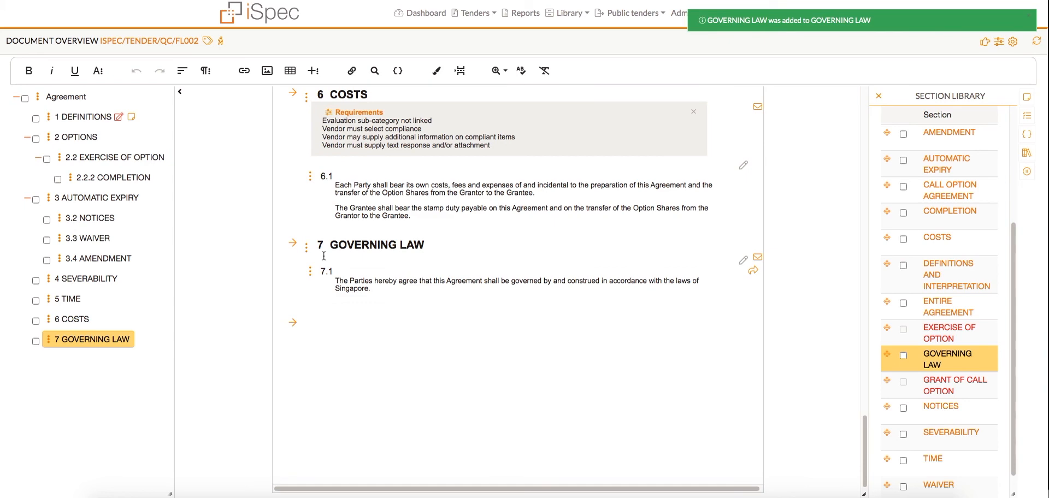
Step: Add the library's ENTIRE AGREEMENT section as a subheading of the top-level Agreement heading and check it in the document
{"action": "left_click", "coordinate": [71, 98]}
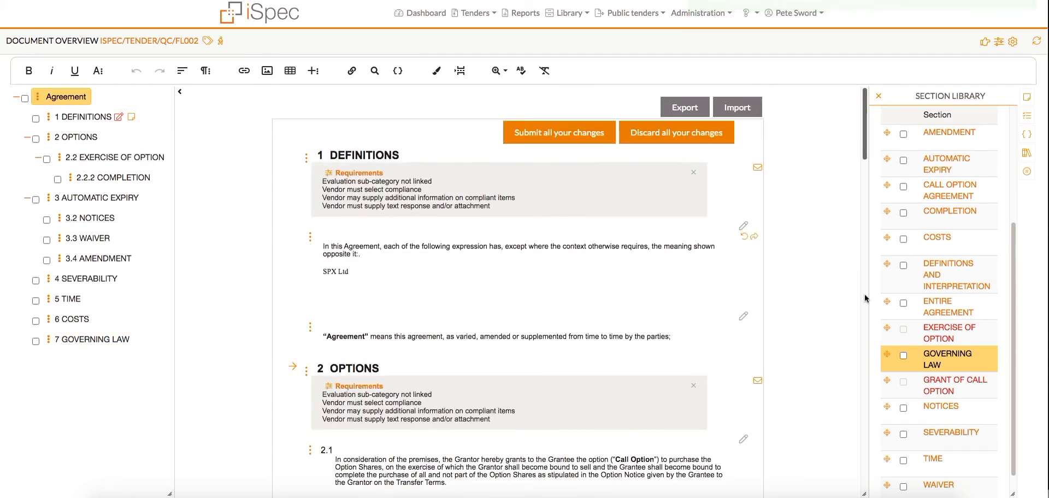
{"action": "left_click", "coordinate": [903, 303]}
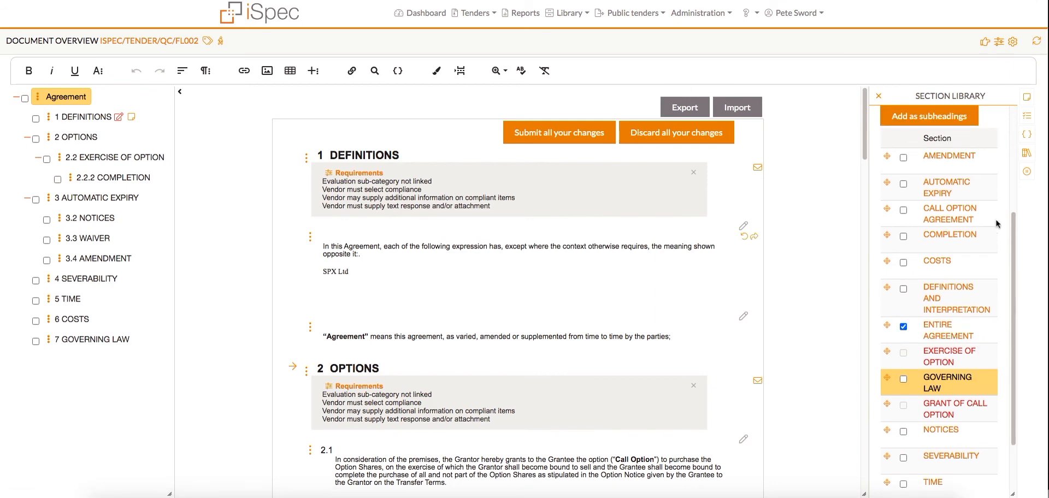
{"action": "left_click_drag", "start_coordinate": [1013, 256], "coordinate": [1014, 330]}
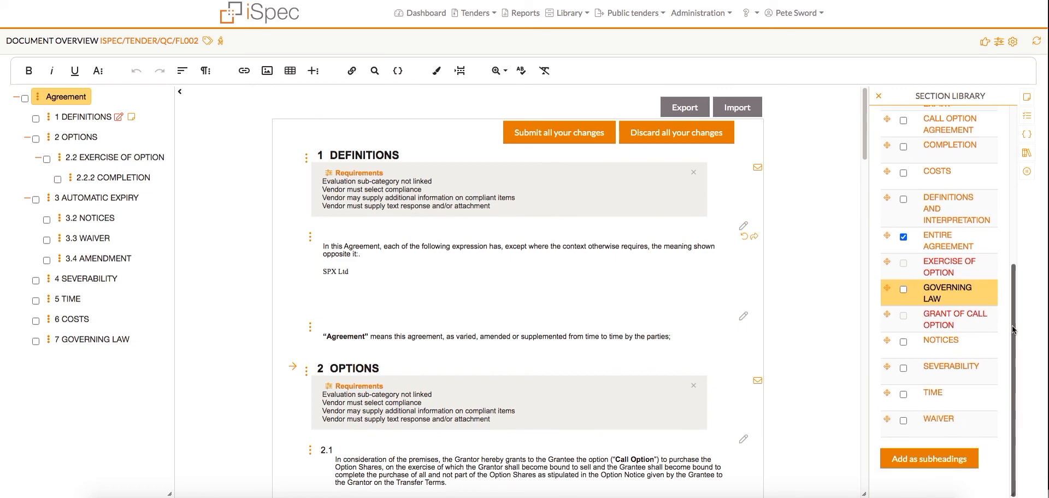
{"action": "left_click", "coordinate": [930, 458]}
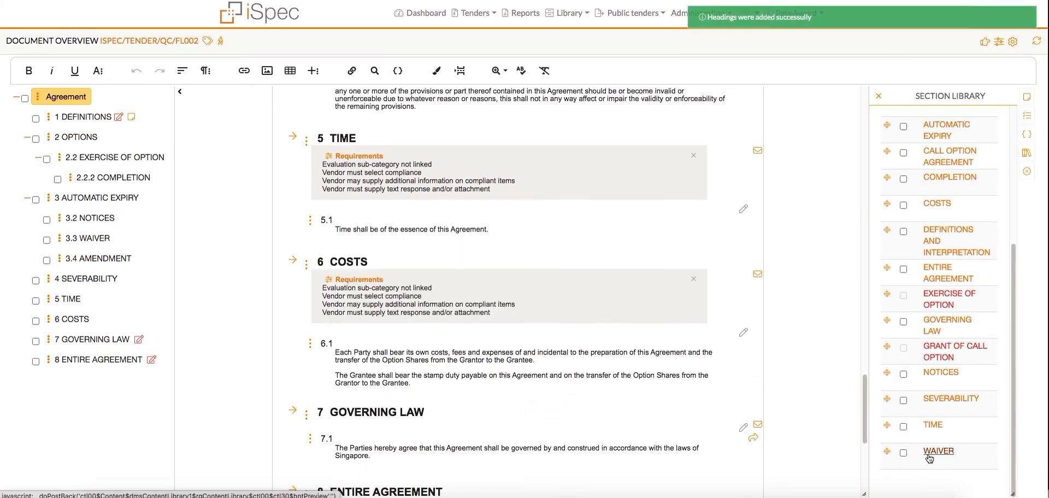
{"action": "left_click", "coordinate": [108, 361]}
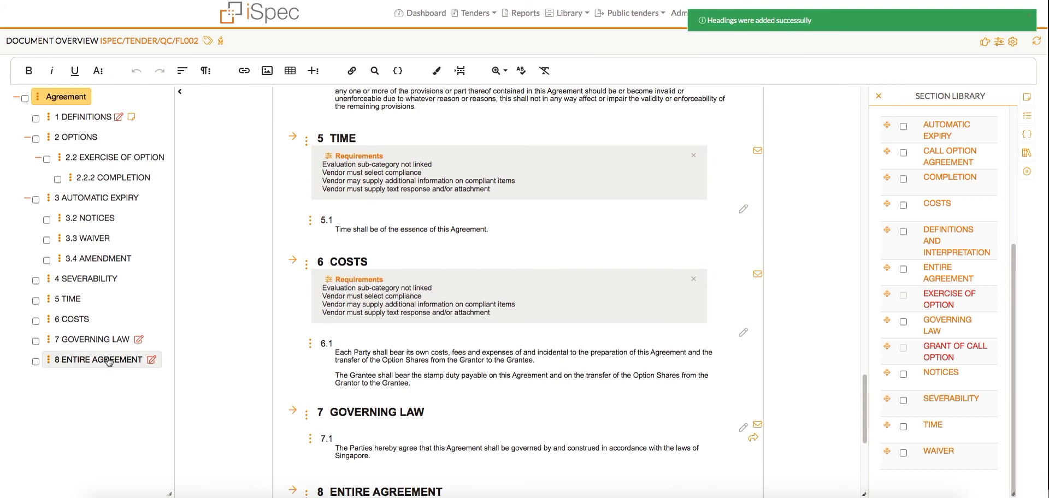
{"action": "left_click", "coordinate": [100, 340]}
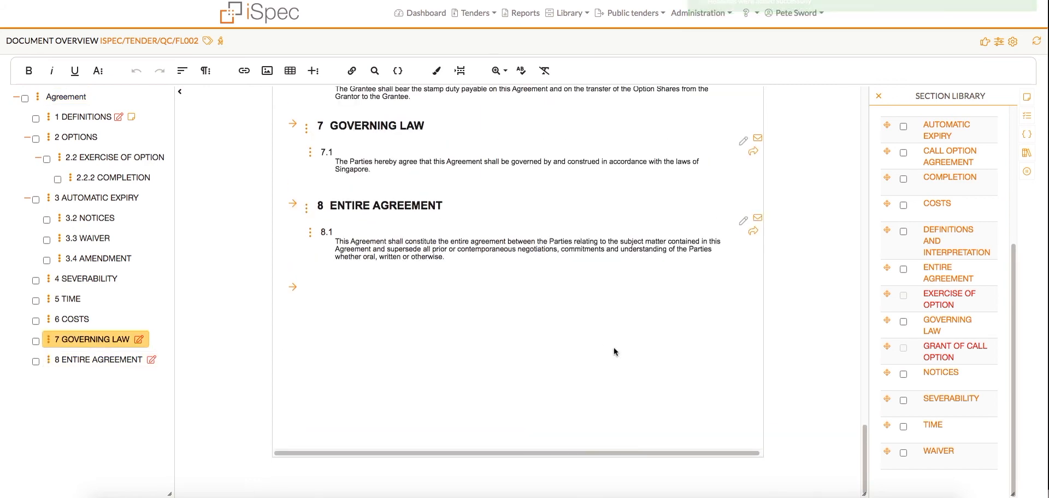
Step: Freeze the content of the ENTIRE AGREEMENT paragraph 8.1
{"action": "left_click", "coordinate": [1028, 173]}
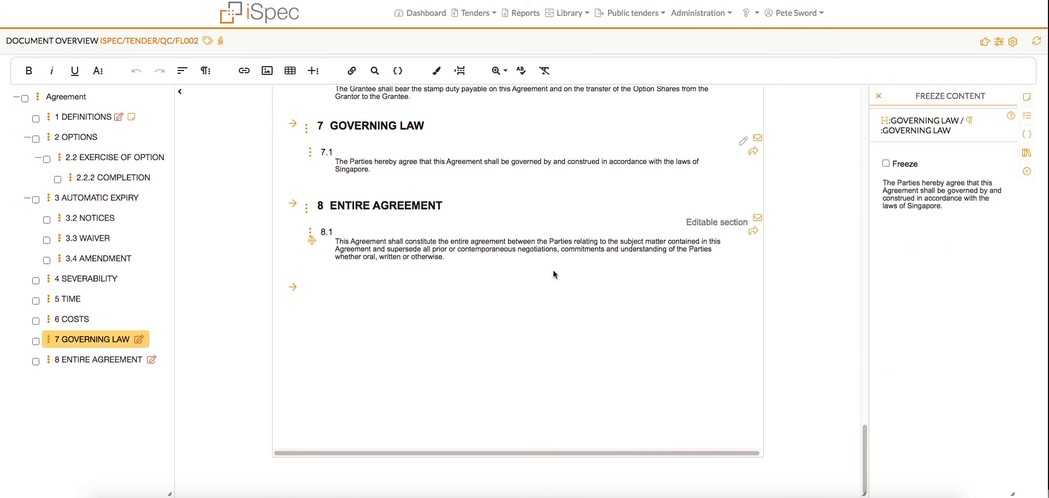
{"action": "left_click", "coordinate": [449, 261]}
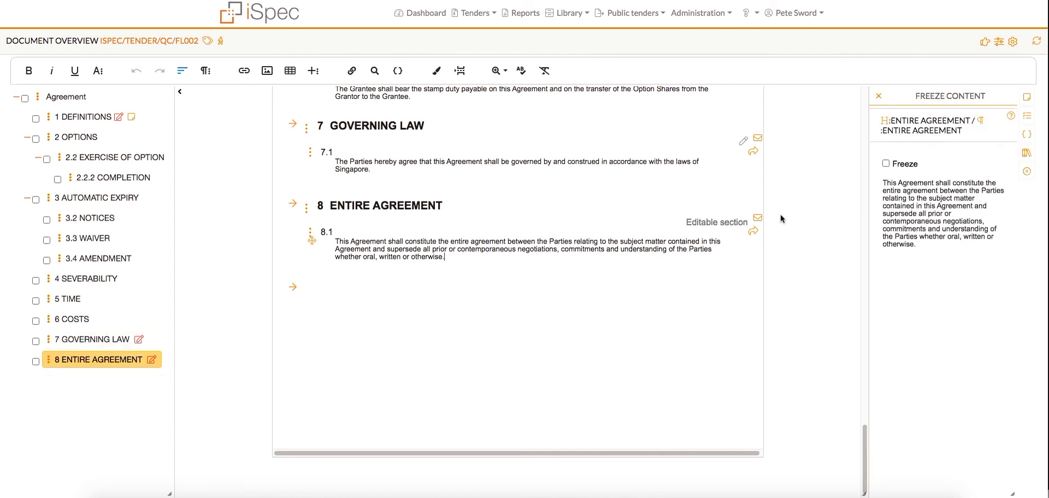
{"action": "left_click", "coordinate": [887, 165]}
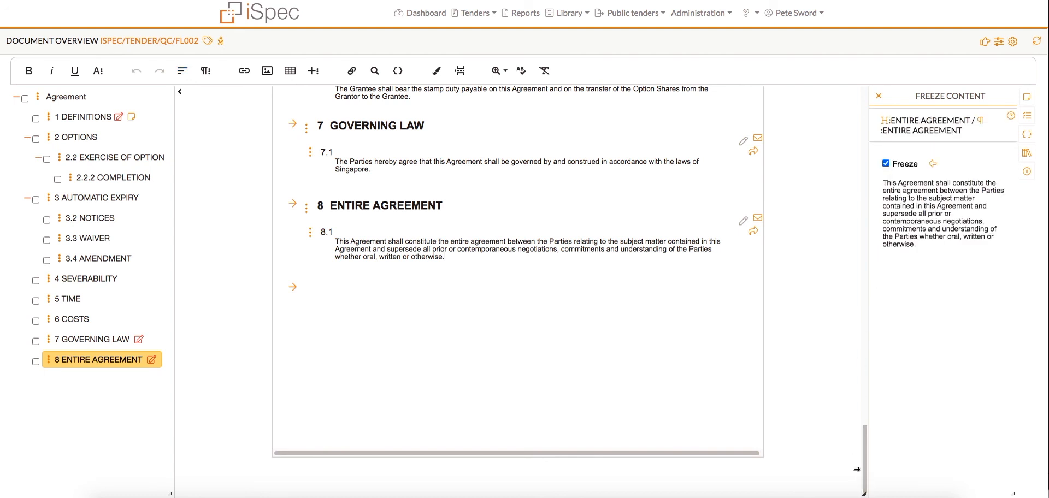
Step: Go back through the COSTS, TIME and SEVERABILITY paragraphs to AMENDMENT paragraph 3.4.1 and freeze its content
{"action": "left_click_drag", "start_coordinate": [866, 473], "coordinate": [866, 427]}
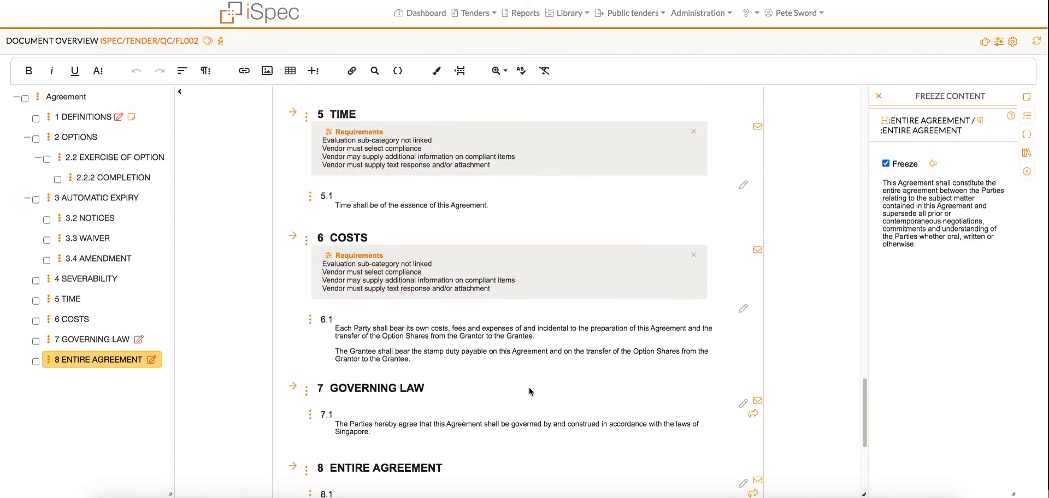
{"action": "left_click", "coordinate": [482, 353]}
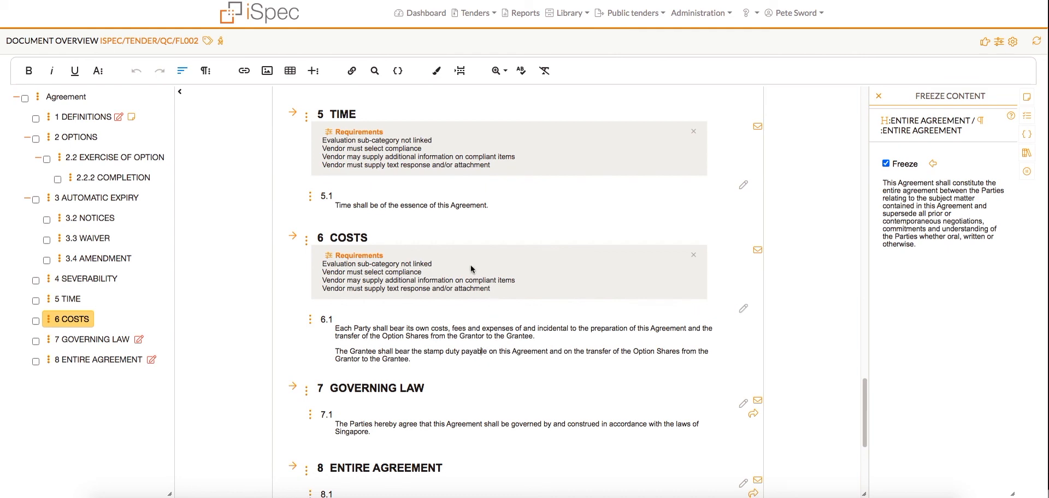
{"action": "left_click", "coordinate": [443, 207]}
{"action": "scroll", "coordinate": [443, 207], "scroll_direction": "up", "scroll_amount": 1}
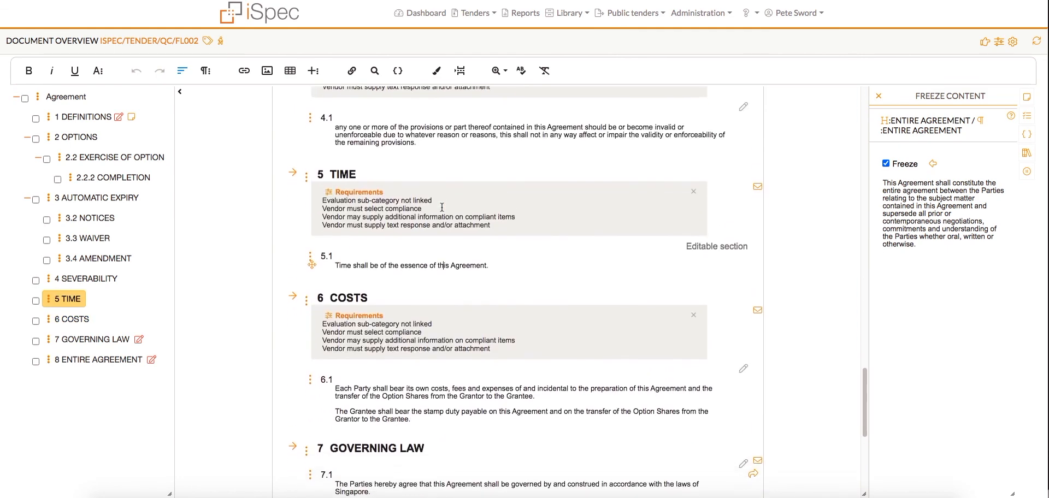
{"action": "left_click", "coordinate": [424, 125]}
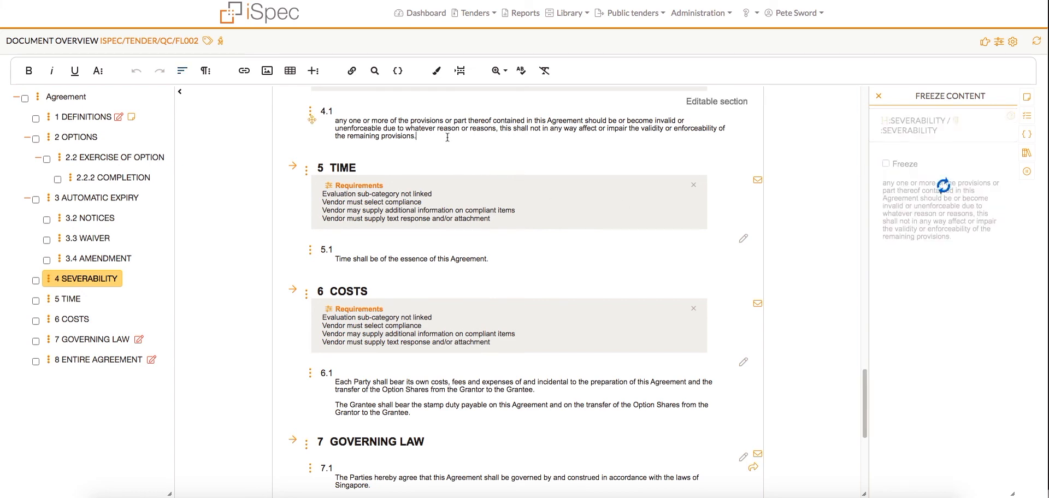
{"action": "scroll", "coordinate": [450, 141], "scroll_direction": "up", "scroll_amount": 5}
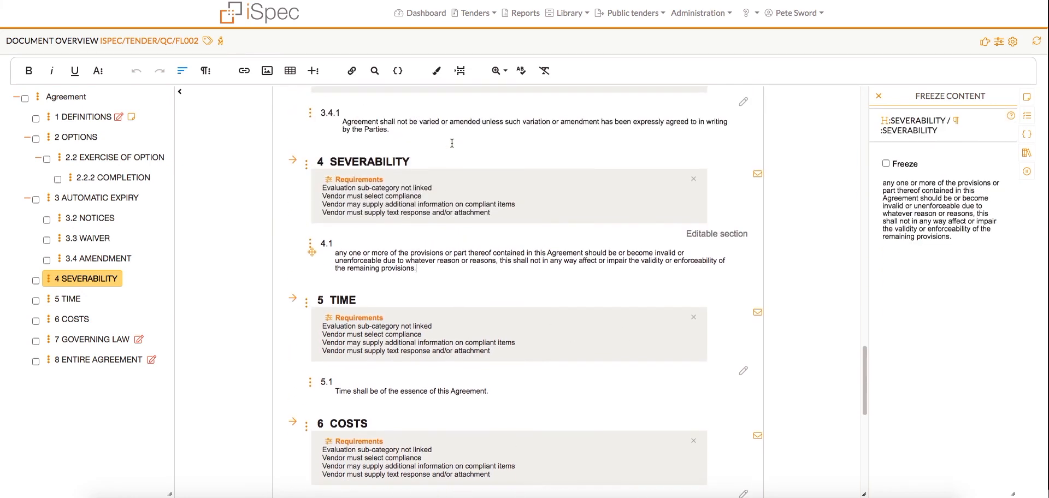
{"action": "left_click", "coordinate": [424, 244]}
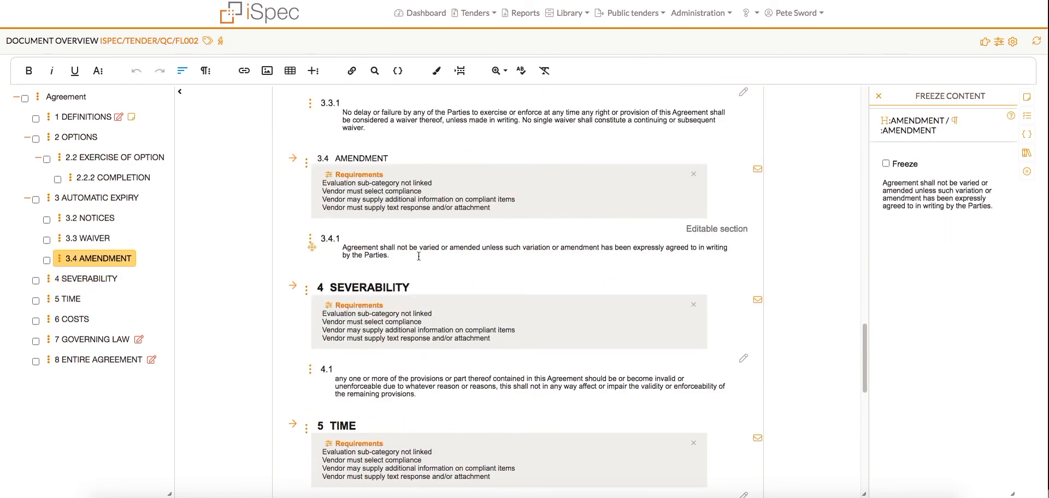
{"action": "left_click", "coordinate": [886, 164]}
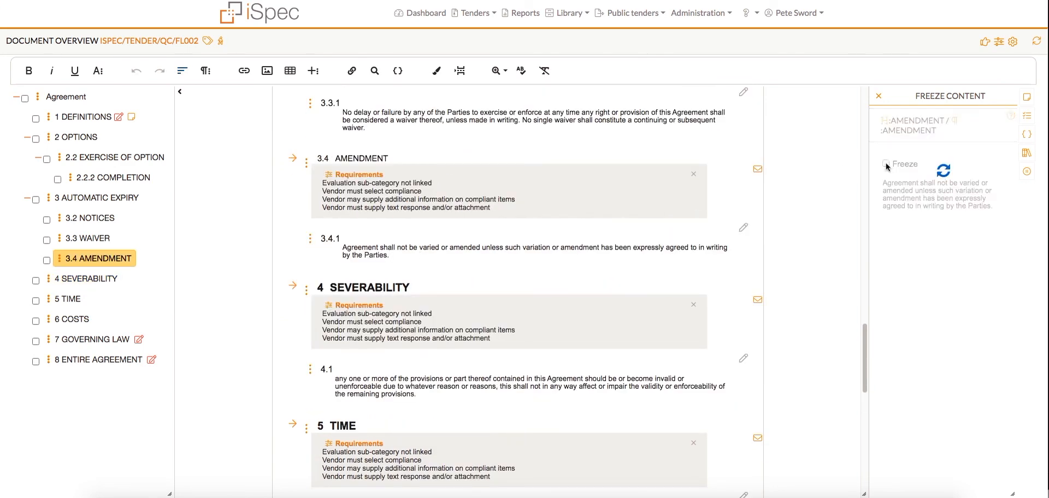